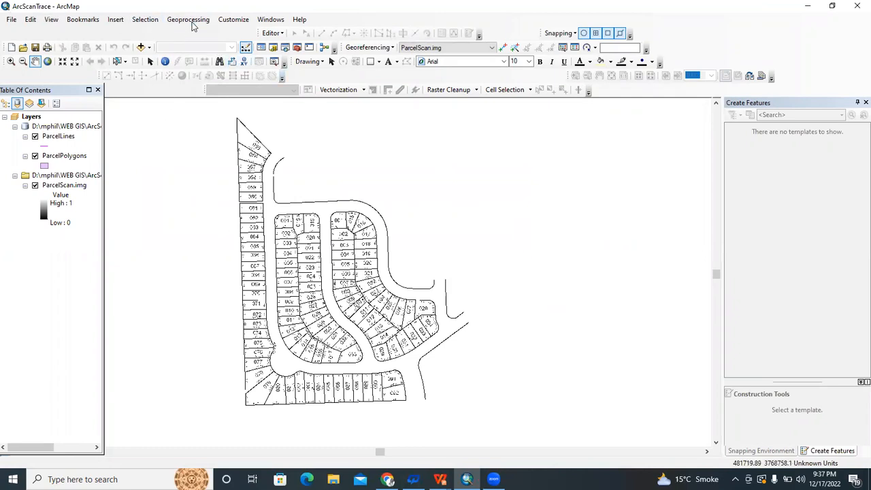
left_click_drag(534, 102, 278, 216)
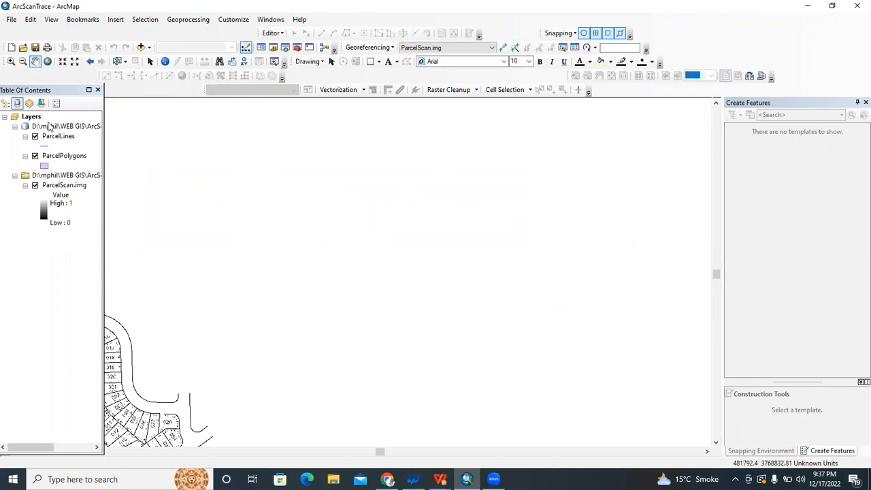
left_click_drag(208, 351, 473, 226)
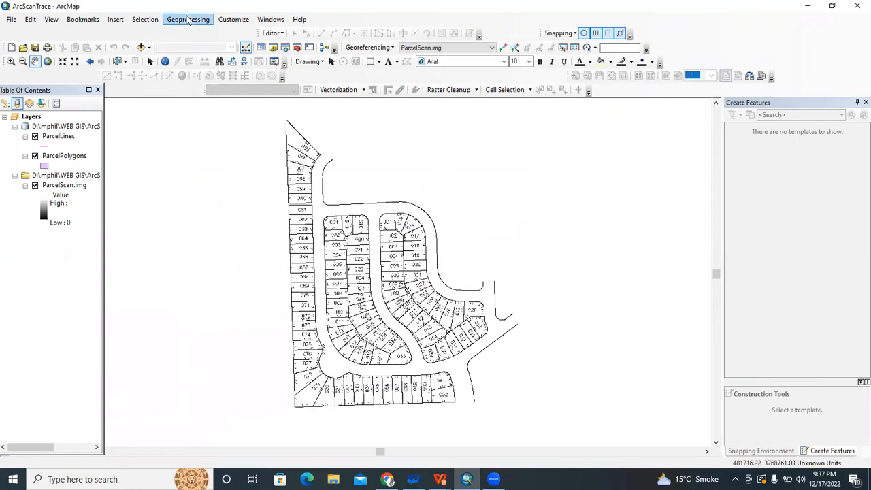
left_click(494, 479)
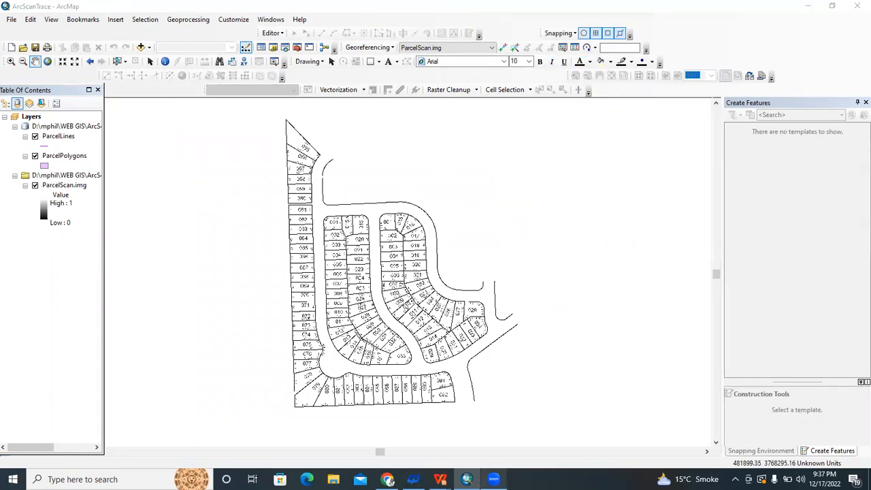
left_click_drag(395, 119, 394, 116)
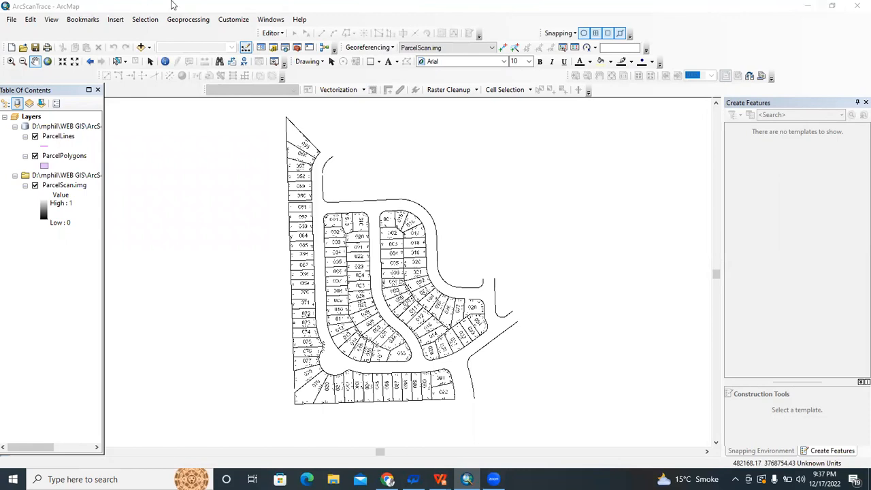
Check in the list of extensions that ArcScan is enabled
left_click(237, 22)
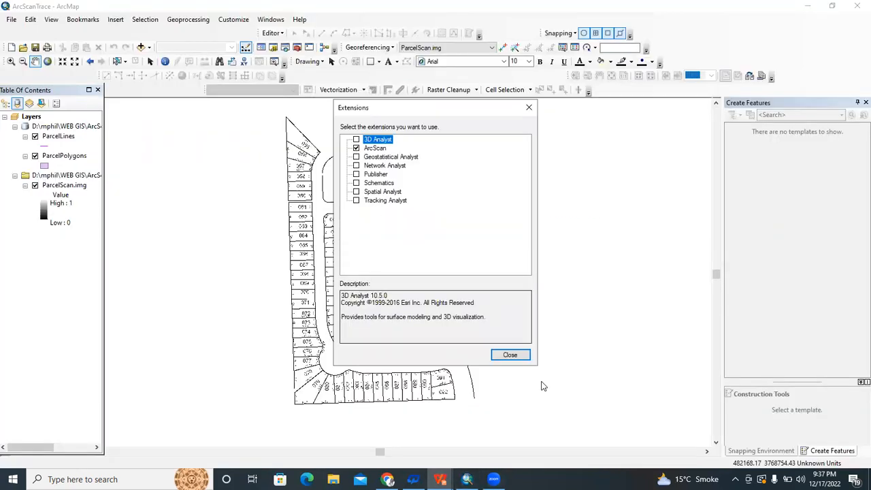
left_click(510, 354)
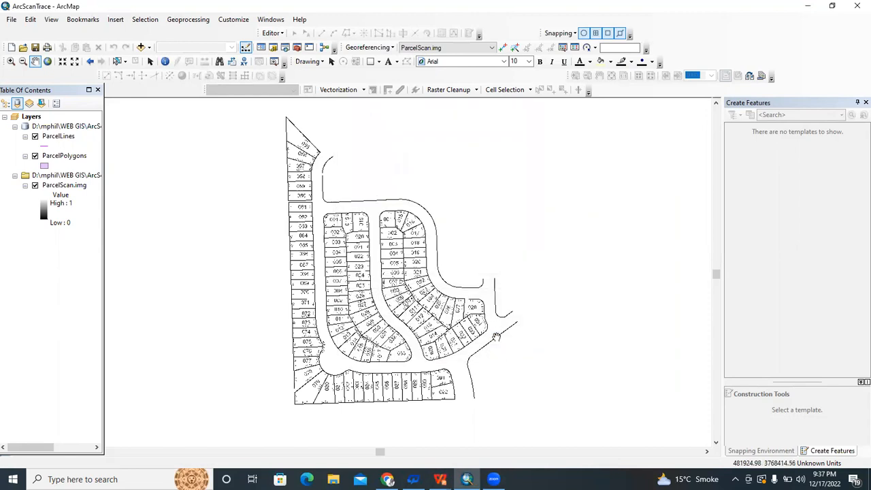
Hide the ArcScan toolbar and display it again
left_click(246, 23)
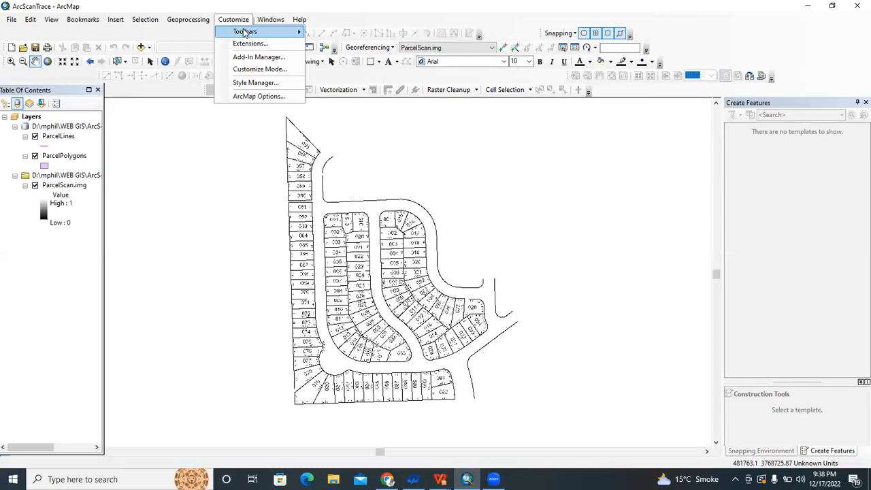
mouse_move(245, 32)
left_click(340, 43)
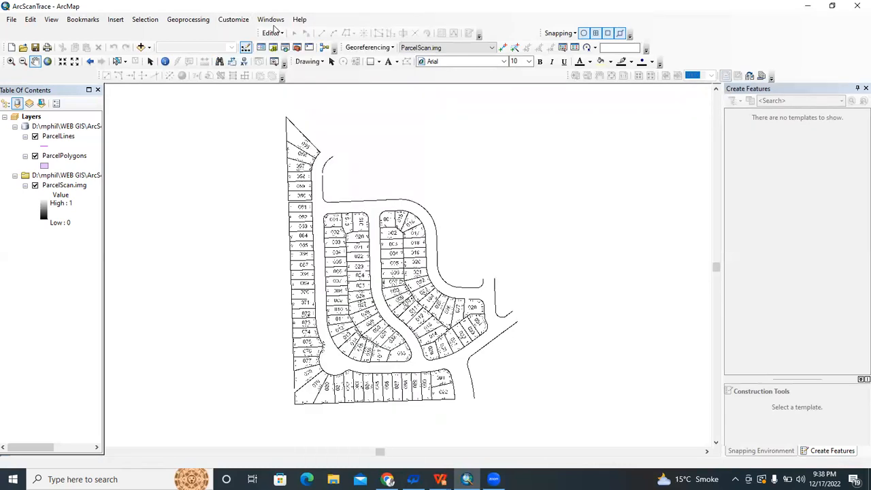
left_click(234, 19)
mouse_move(245, 32)
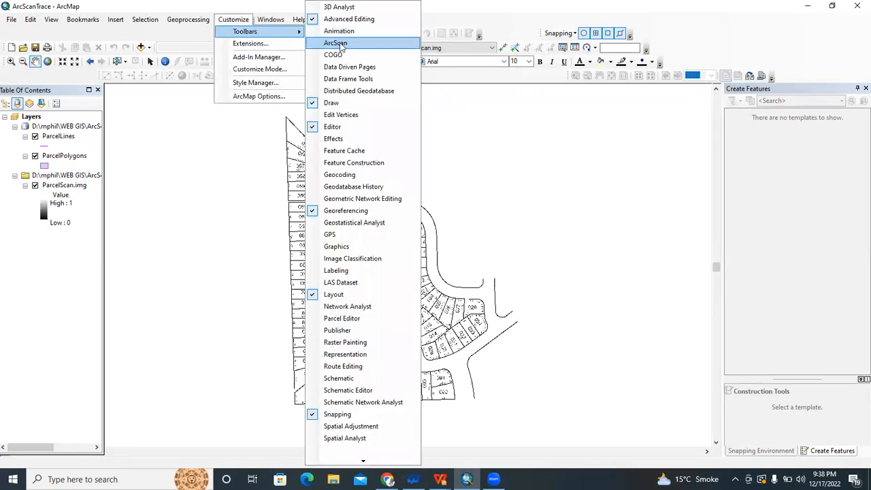
left_click(340, 43)
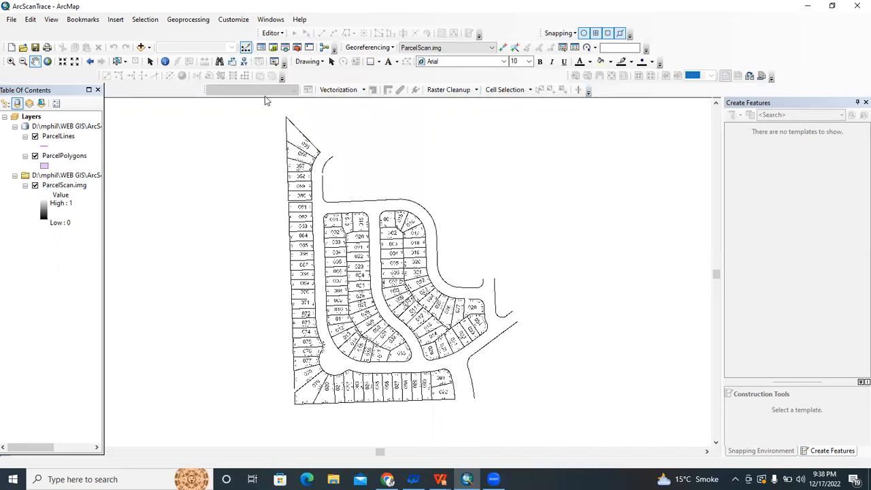
Change the symbology of the ParcelScan.img raster layer to Unique Values
right_click(59, 187)
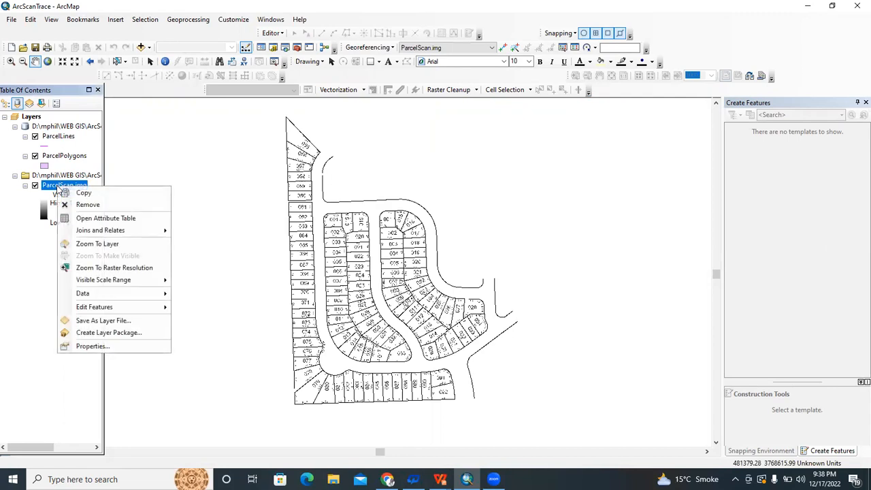
left_click(6, 274)
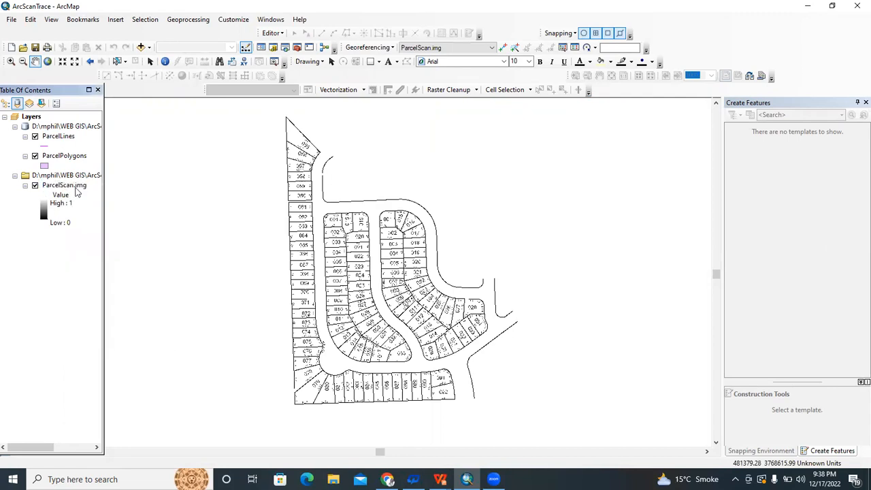
right_click(62, 188)
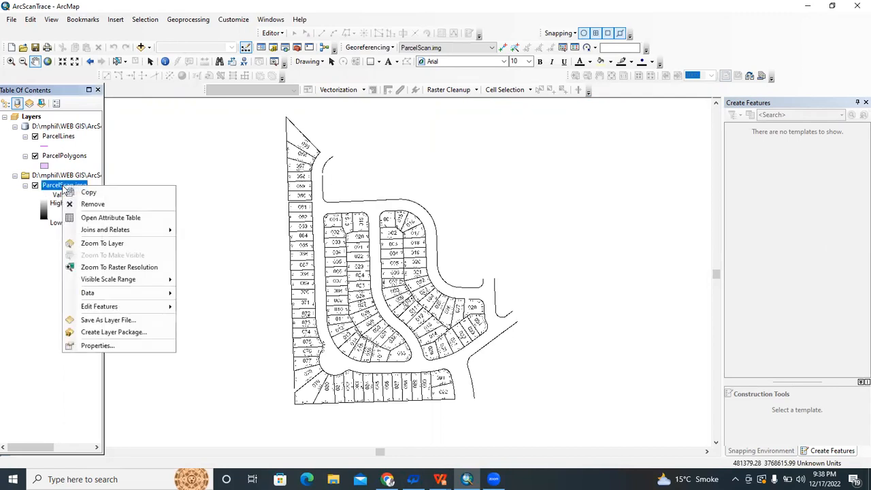
left_click(102, 345)
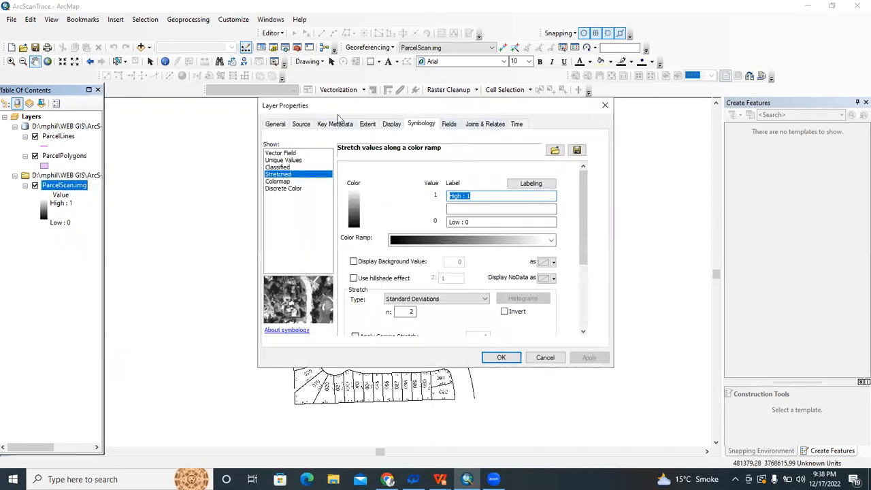
left_click(426, 125)
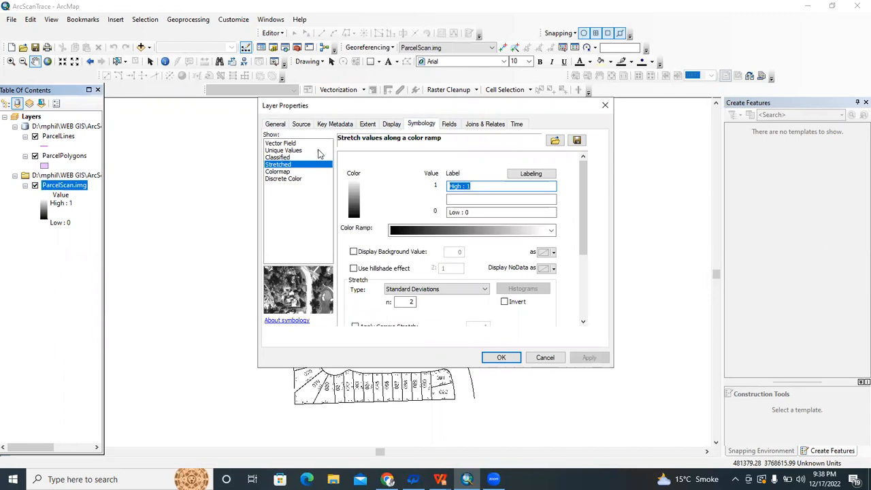
left_click(289, 151)
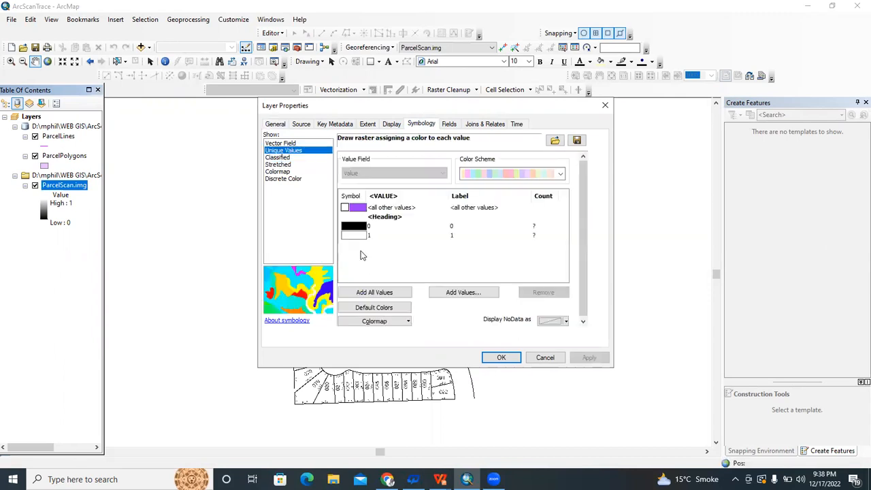
left_click(501, 358)
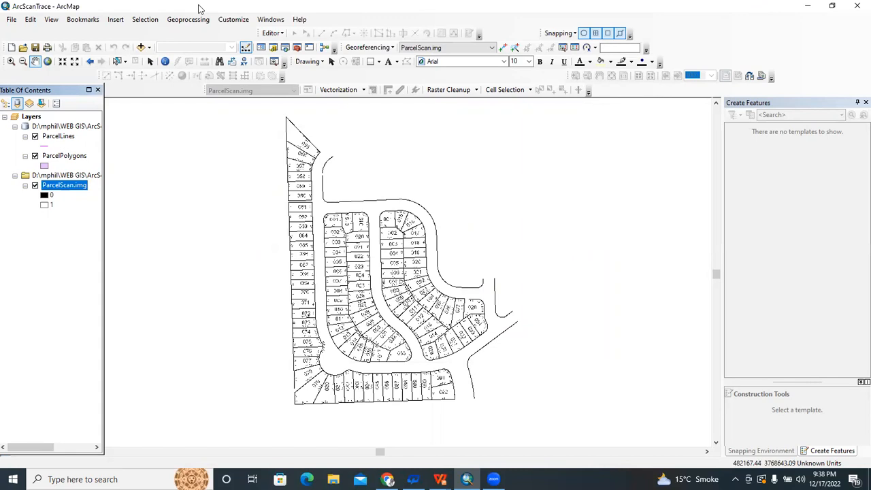
Turn on classic snapping in the general editing options
left_click(275, 34)
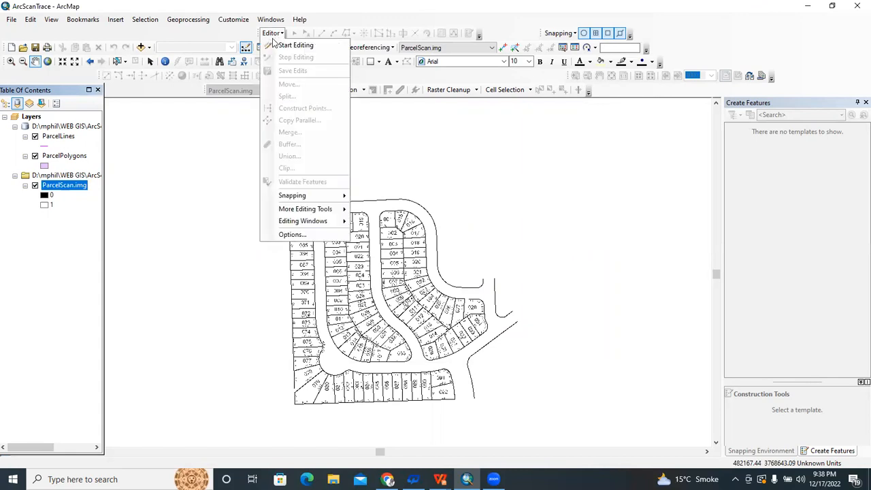
left_click(289, 234)
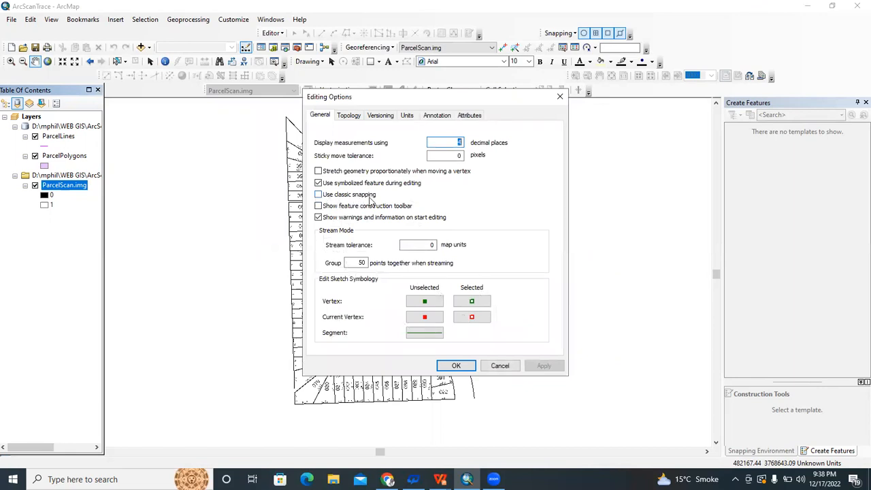
left_click(318, 195)
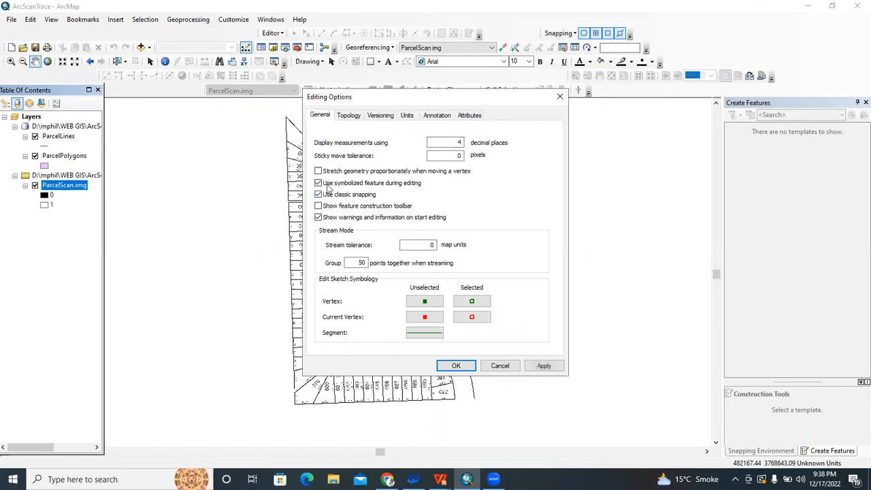
left_click(454, 366)
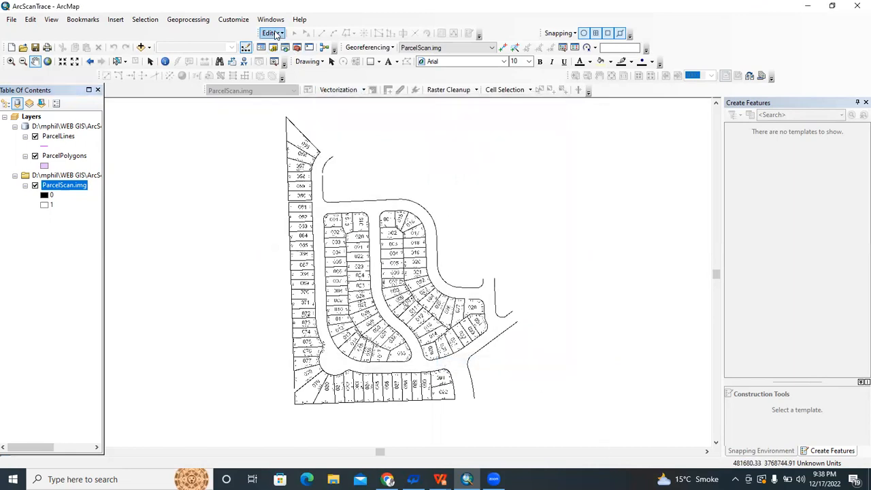
Start an edit session on the file geodatabase that contains the ParcelLines layer
left_click(277, 33)
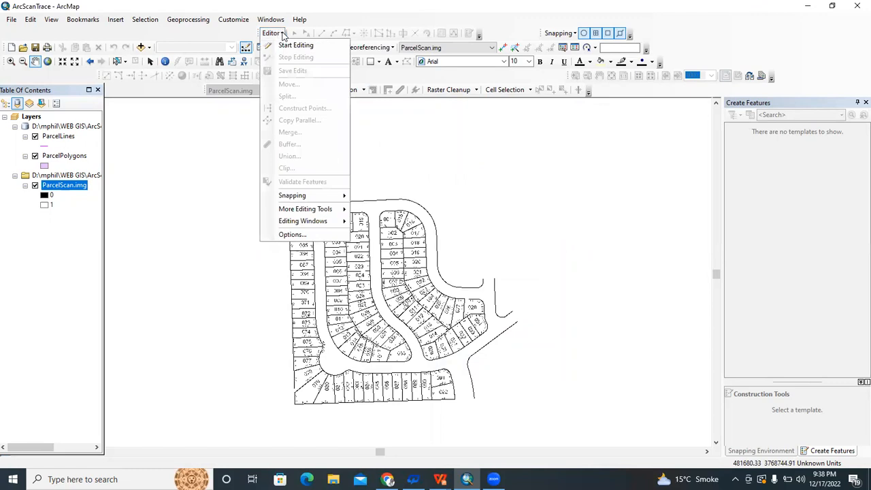
left_click(286, 44)
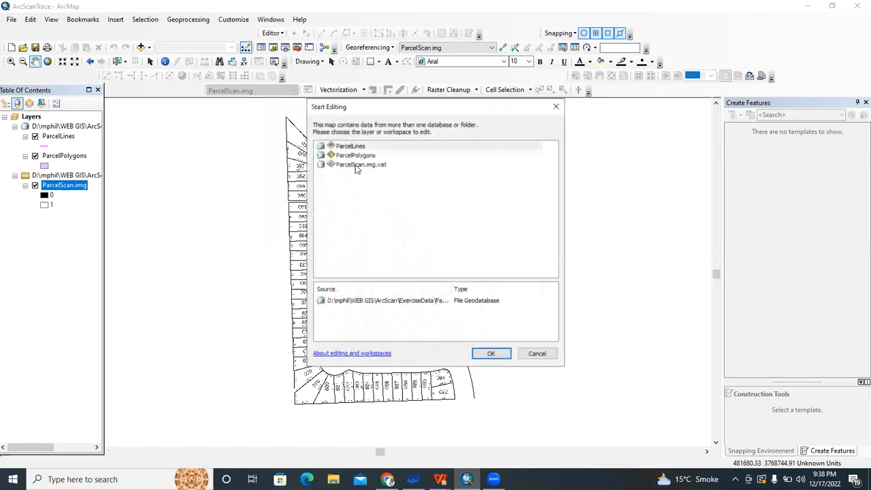
left_click(500, 351)
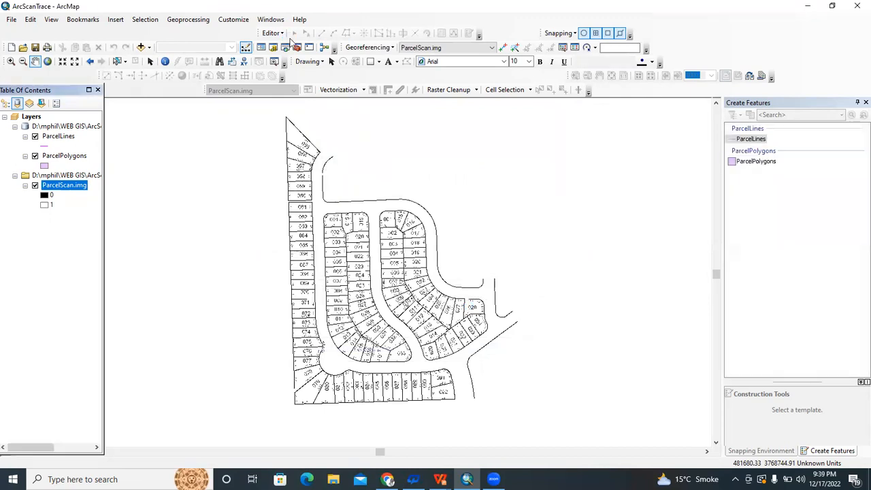
left_click(279, 34)
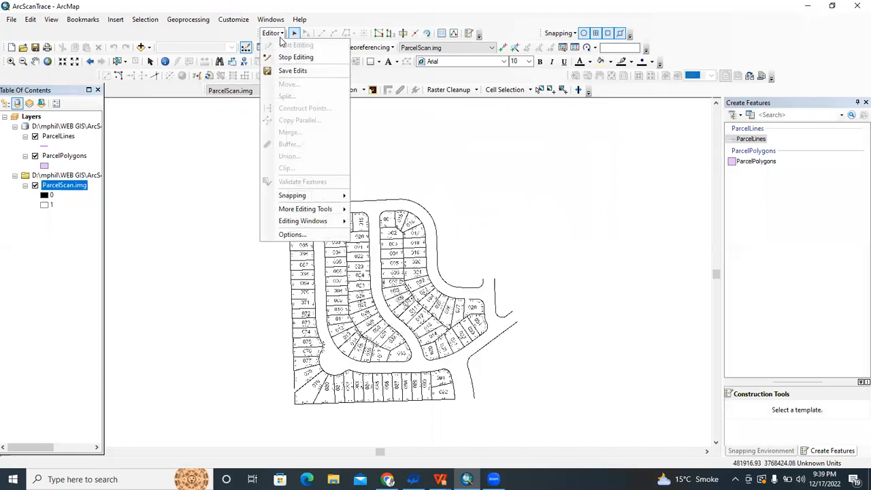
mouse_move(313, 194)
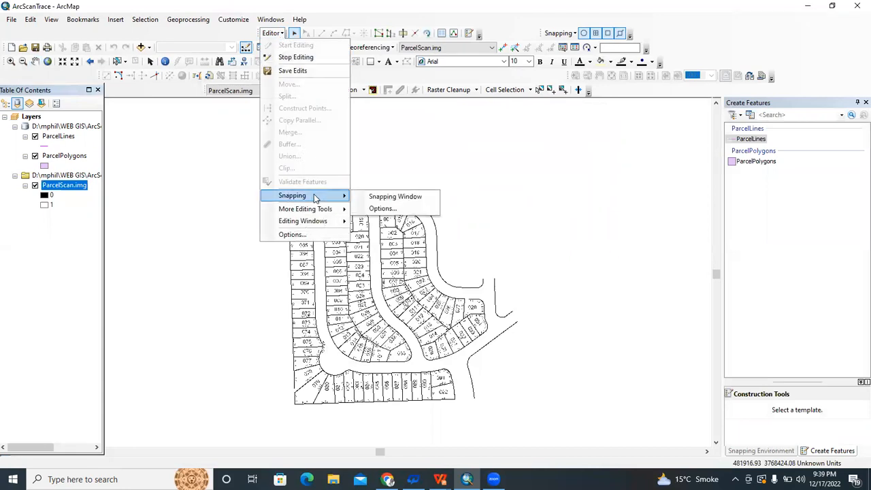
left_click(373, 208)
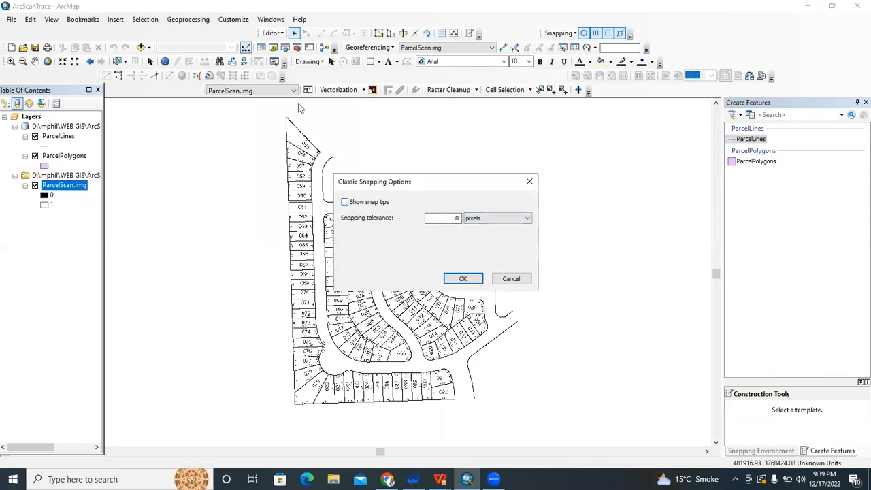
left_click(529, 182)
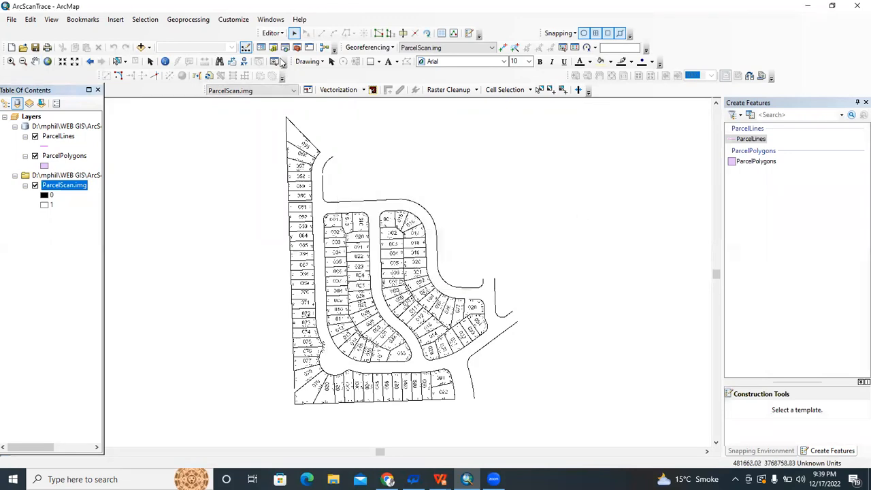
Open the snapping environment and enable raster snapping to centerlines and intersections
left_click(272, 32)
mouse_move(321, 195)
left_click(380, 197)
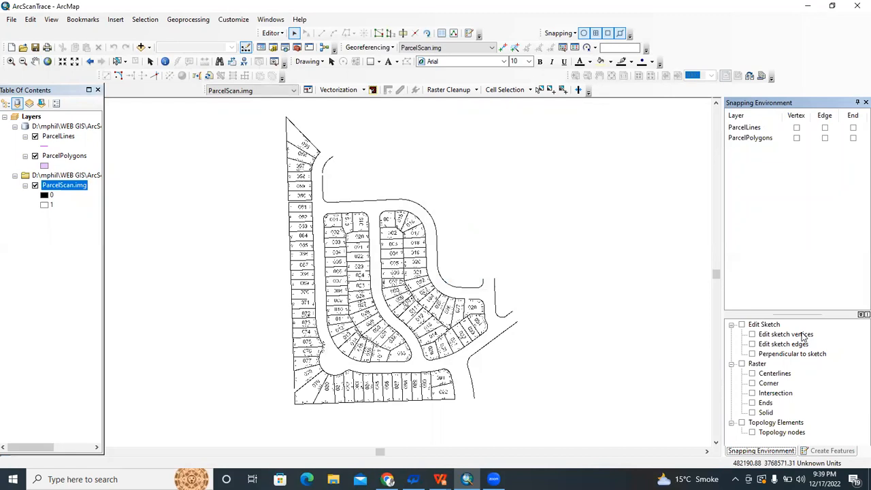
left_click(751, 373)
left_click(752, 393)
Enable snap tips in the classic snapping options
left_click(282, 34)
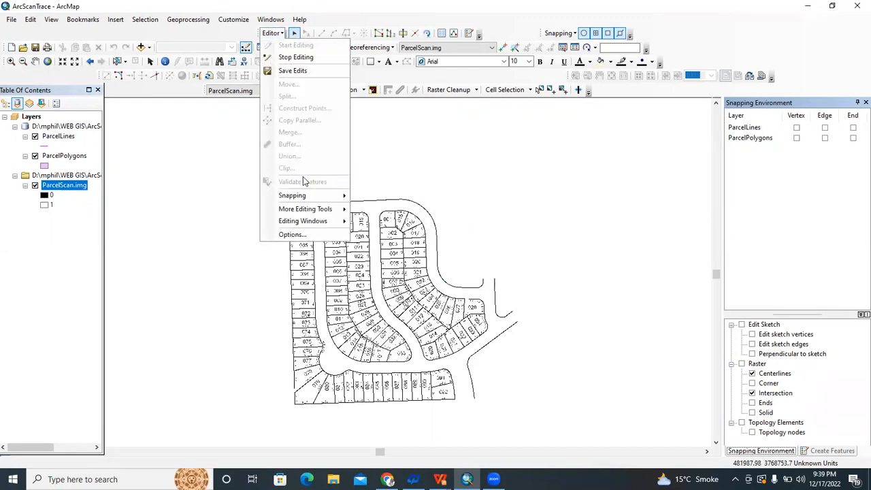
mouse_move(320, 195)
left_click(384, 209)
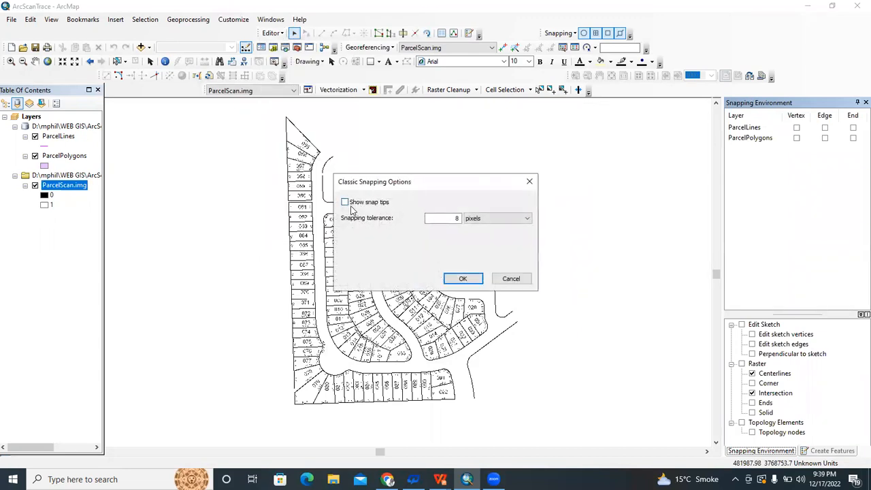
left_click(345, 202)
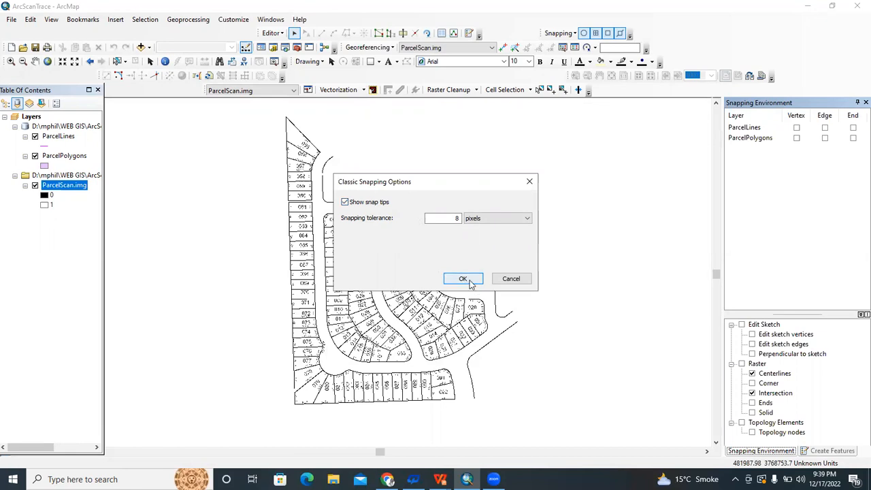
left_click(463, 279)
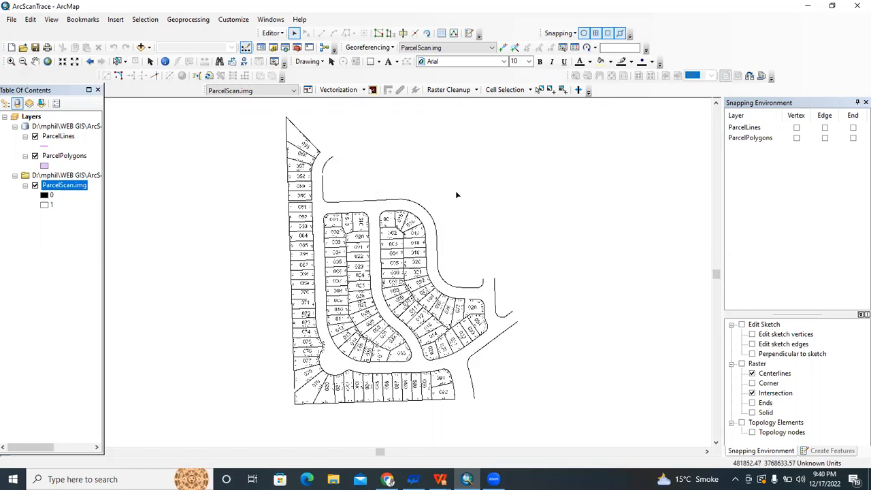
Zoom to the Trace lines bookmark and choose the ParcelLines template for creating features
left_click(273, 35)
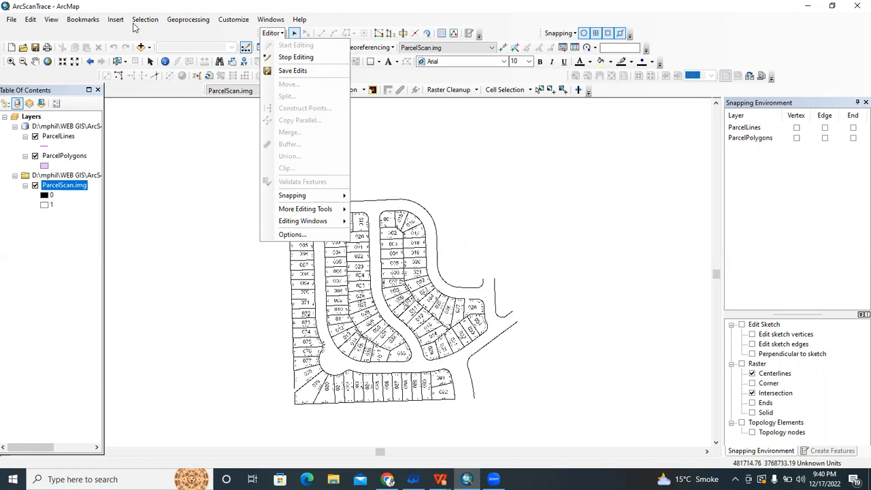
left_click(80, 22)
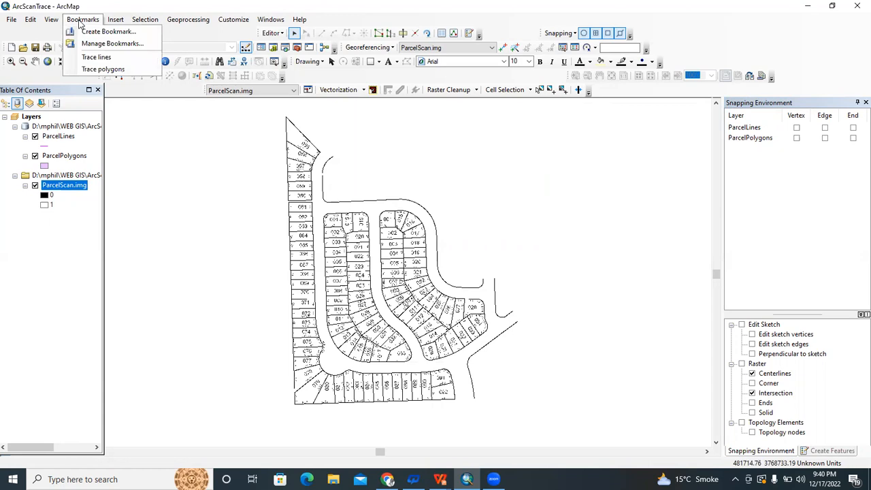
left_click(112, 55)
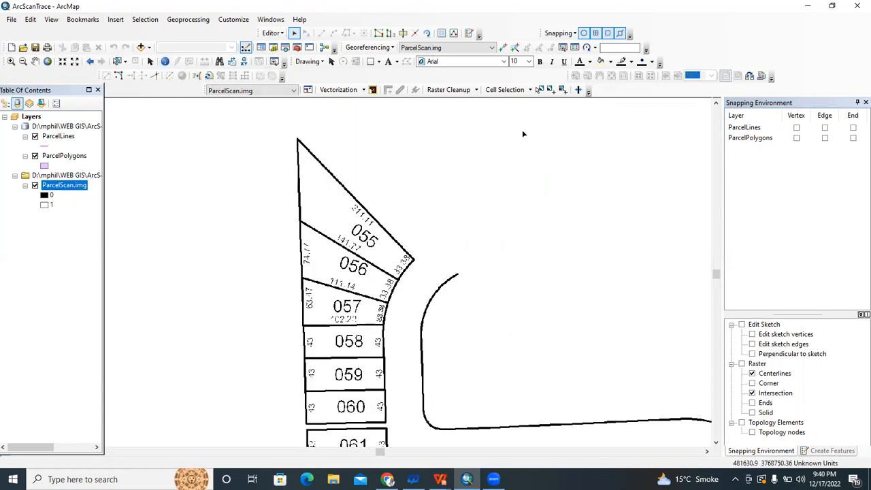
left_click(826, 453)
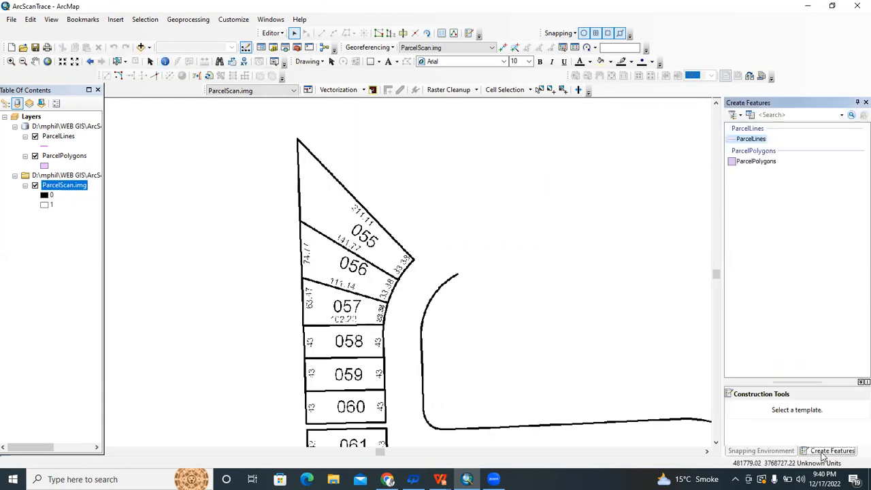
left_click(749, 139)
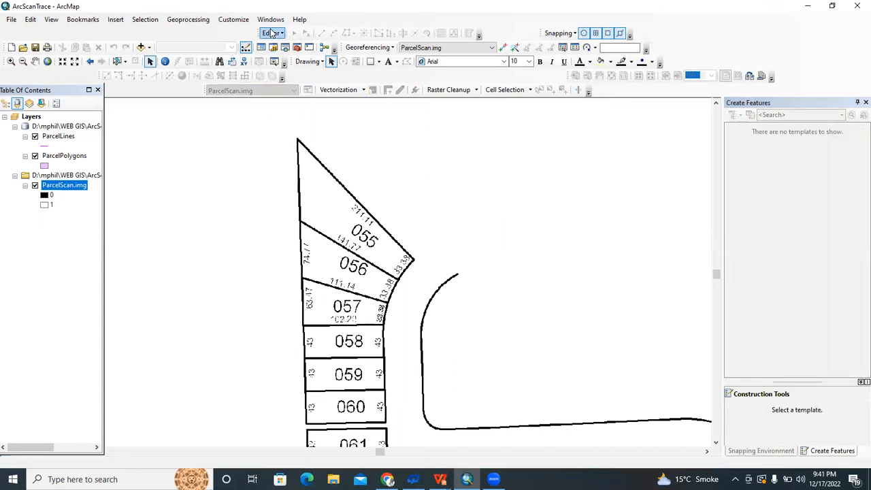
Start a new edit session on the file geodatabase that holds ParcelLines and ParcelPolygons
left_click(272, 33)
left_click(299, 42)
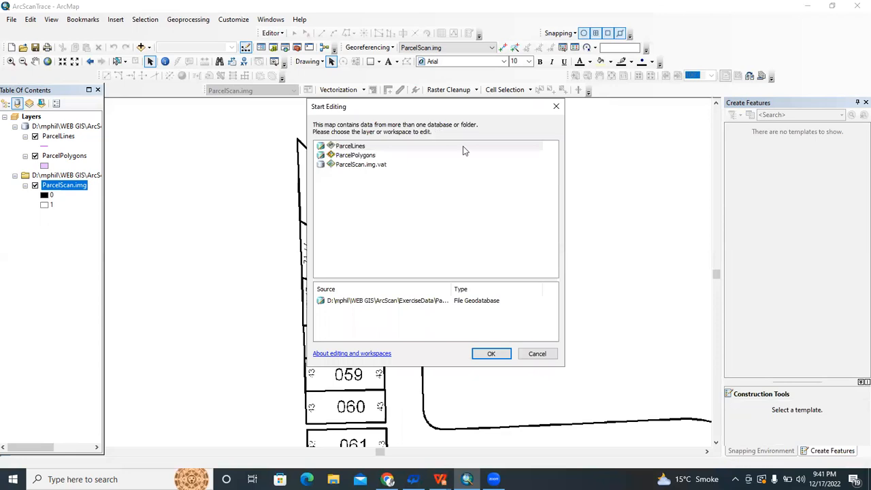
left_click(490, 354)
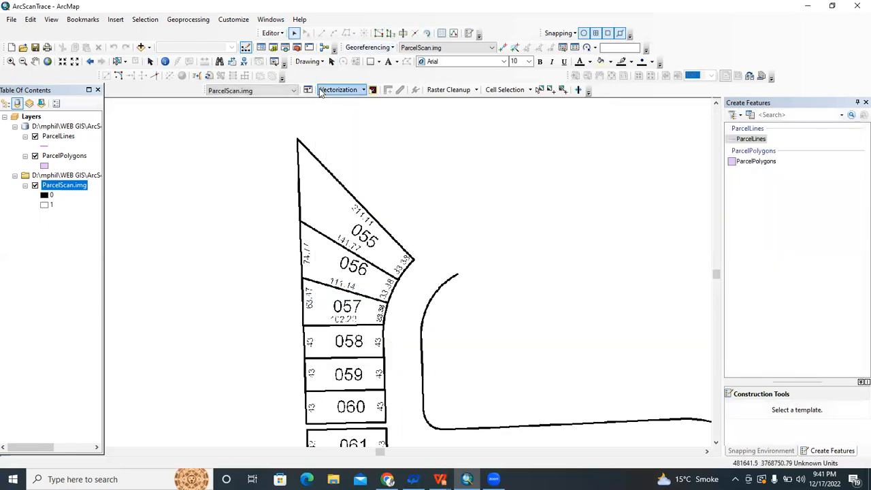
Set the maximum raster line width for raster snapping to 7 pixels
left_click(307, 90)
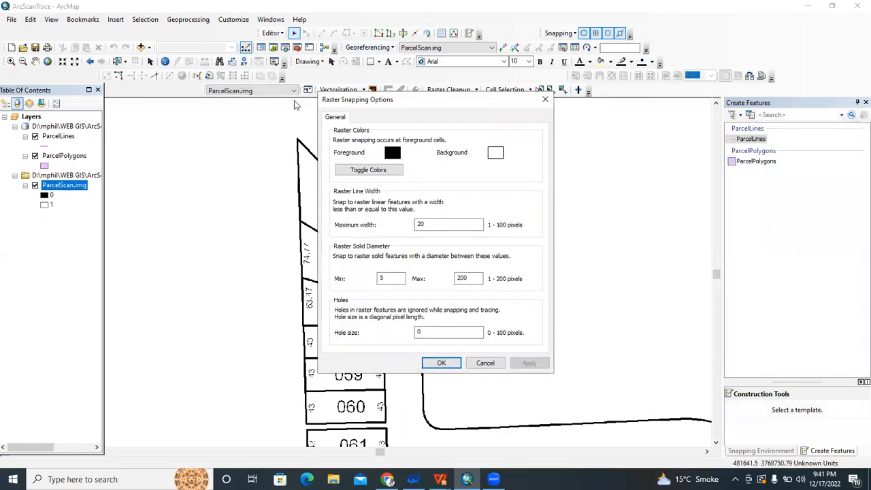
left_click(433, 223)
key("BackSpace")
key("BackSpace")
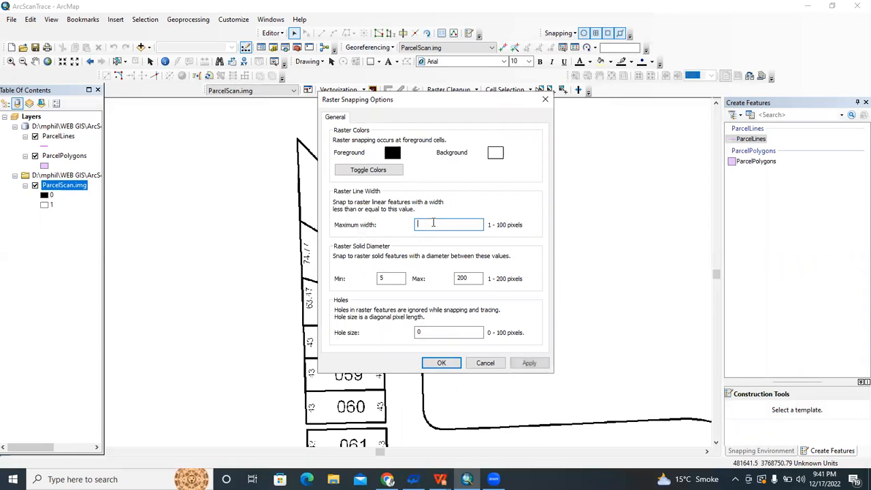
type("7")
key("Return")
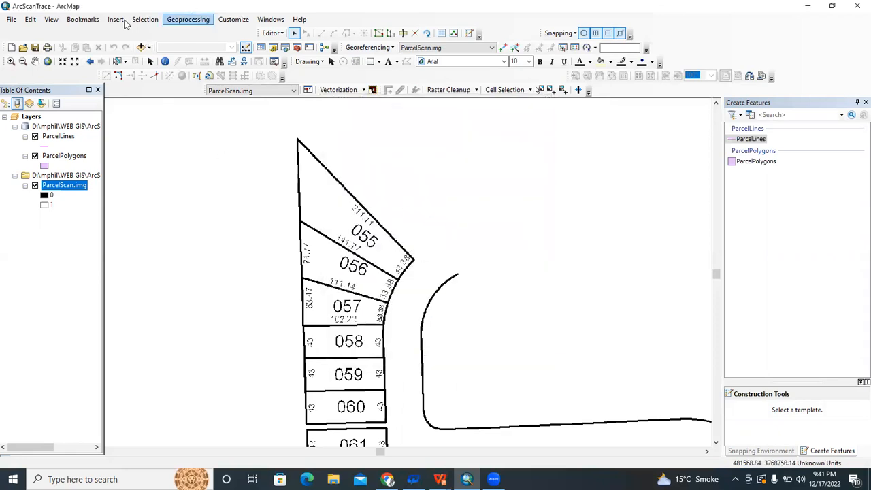
Return to the Trace lines bookmark and activate Vectorization Trace with the ParcelLines template
left_click(82, 19)
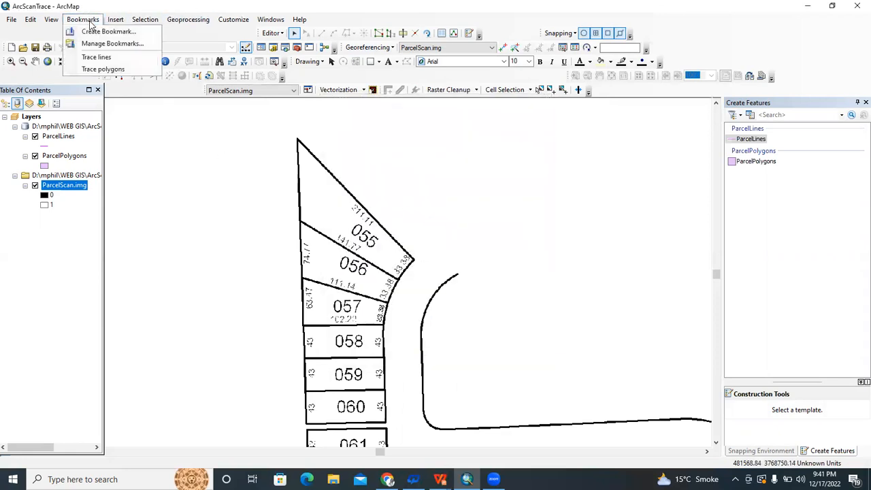
left_click(104, 57)
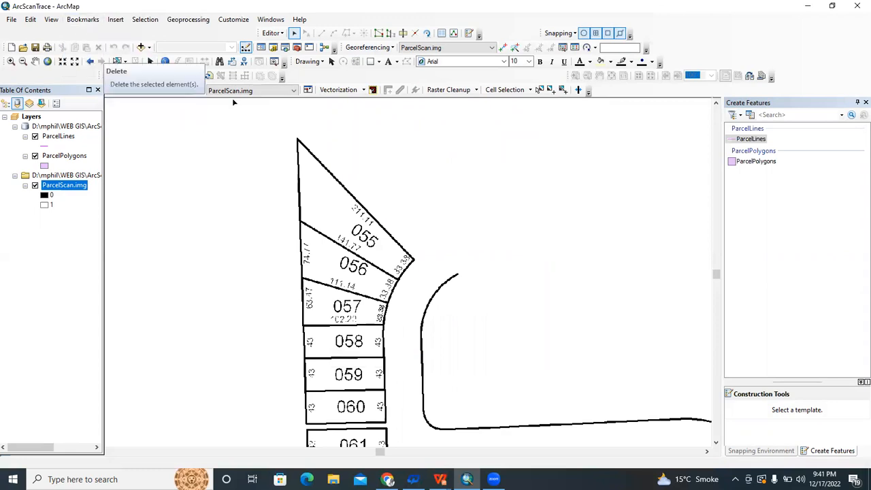
left_click(751, 138)
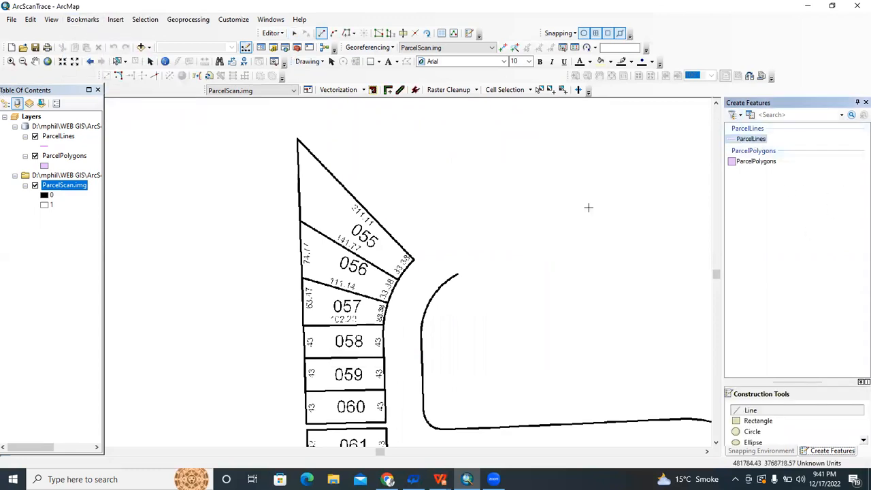
left_click(209, 75)
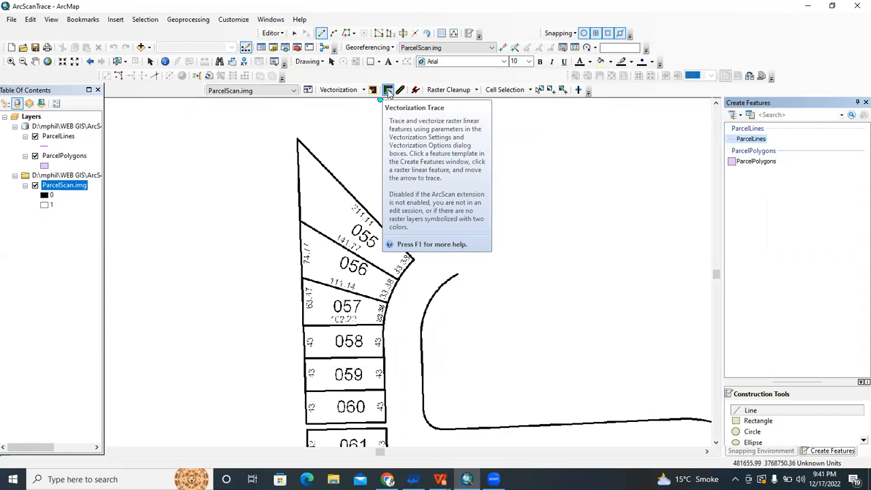
left_click(83, 19)
mouse_move(115, 19)
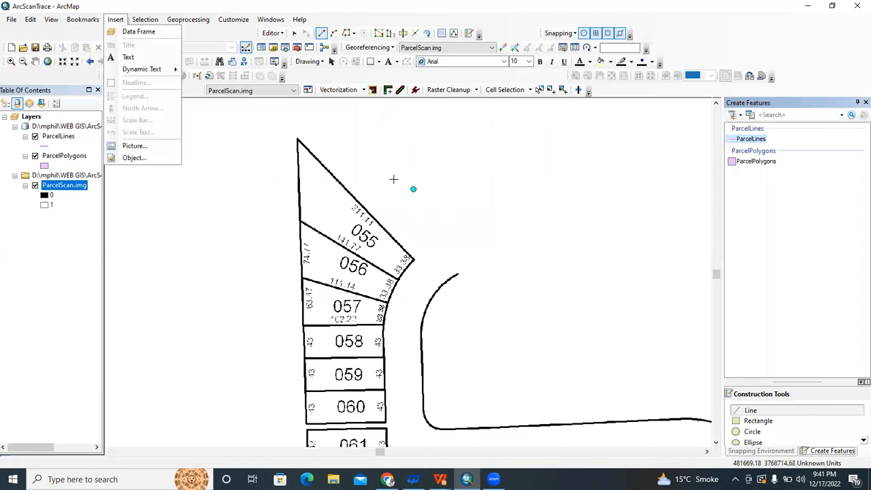
left_click(388, 92)
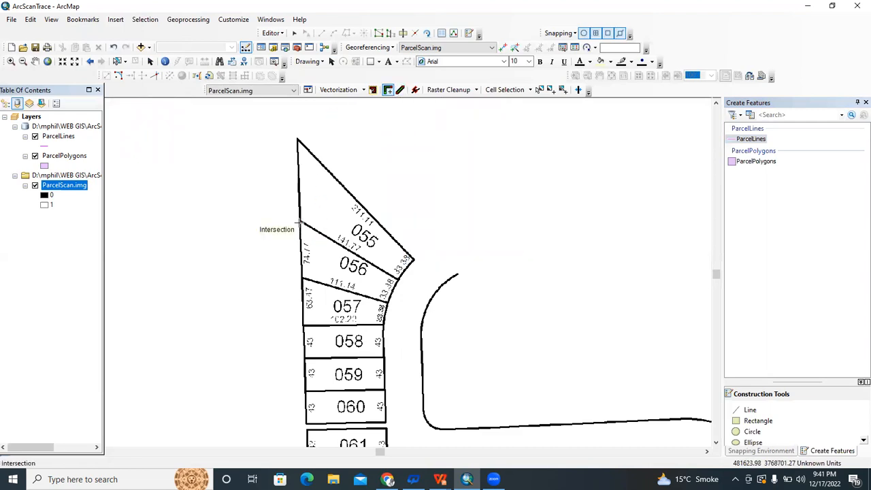
Trace the western boundary of lots 056 to 058 southward, starting from the intersection between lots 055 and 056
left_click_drag(304, 266, 304, 218)
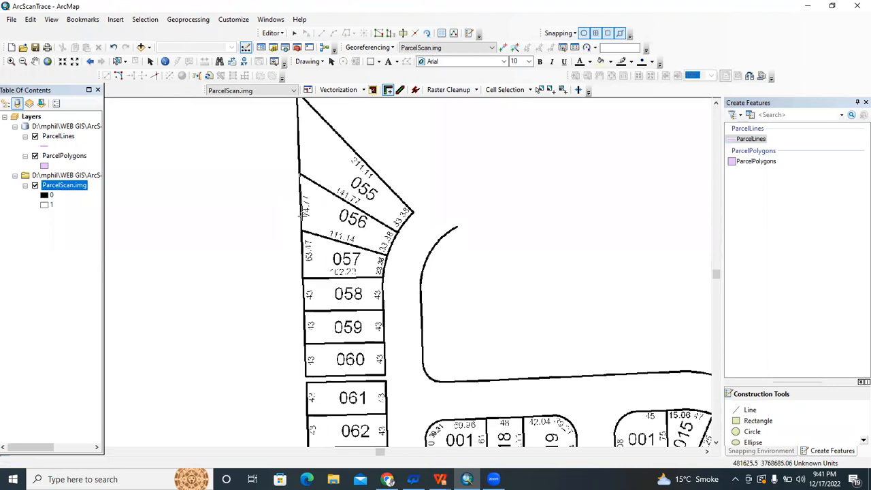
left_click(301, 212)
left_click_drag(330, 321, 348, 221)
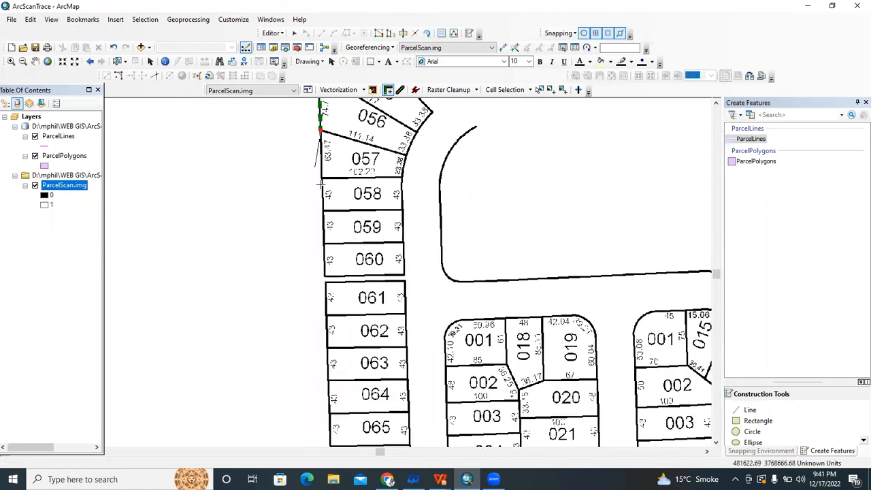
left_click(323, 177)
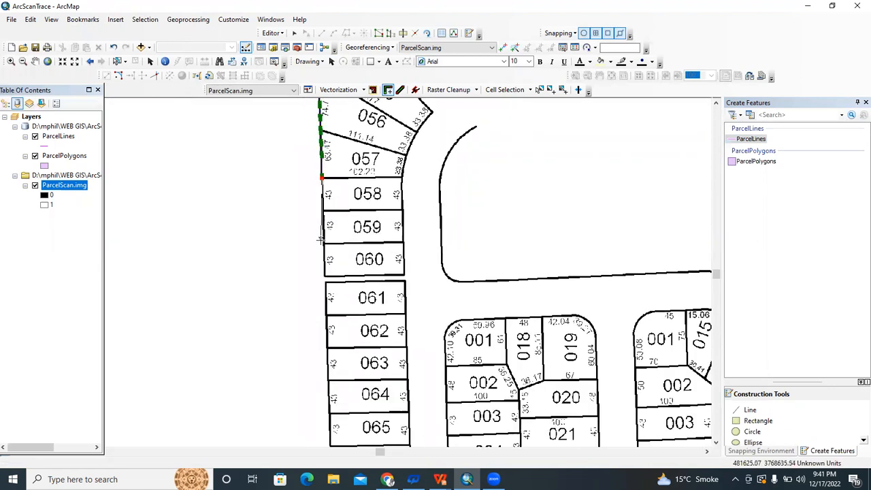
left_click(322, 208)
left_click_drag(319, 266, 315, 226)
scroll(315, 227, "up", 2)
scroll(315, 227, "down", 2)
scroll(315, 227, "down", 4)
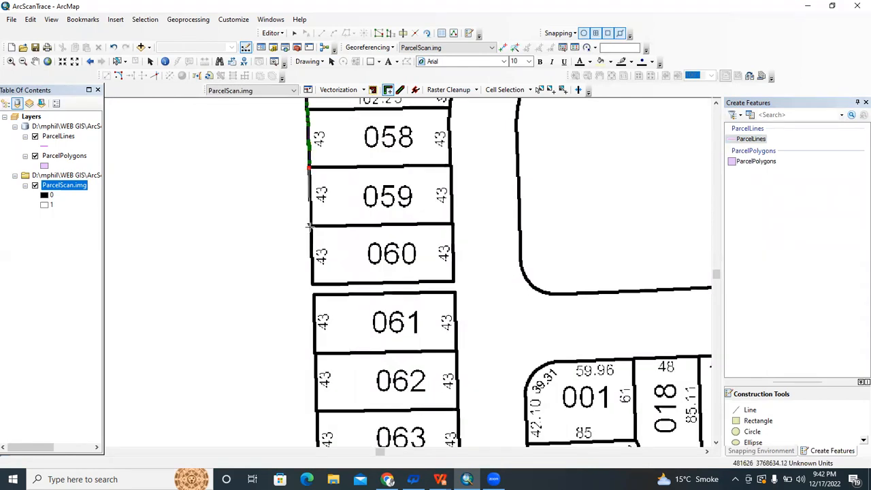
Continue the trace around lots 059 and 060, up the eastern side to lot 055, and finish the line at its northern tip
left_click(452, 224)
left_click(450, 165)
left_click_drag(450, 139, 434, 289)
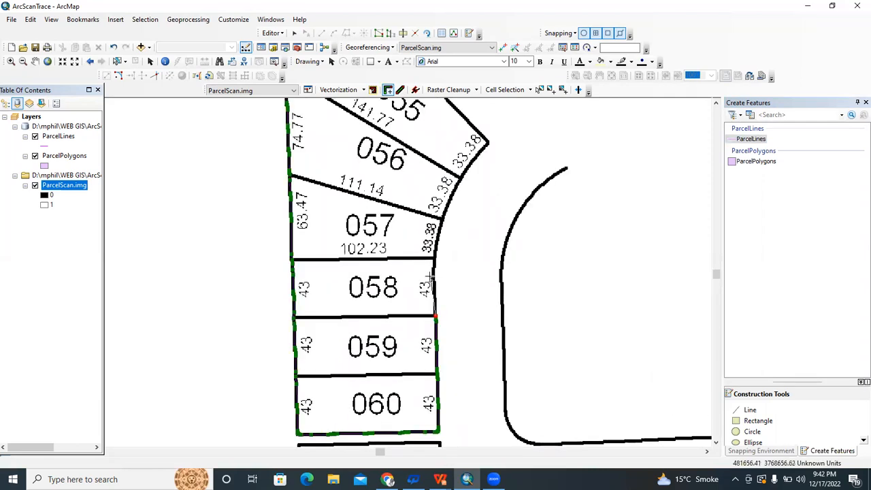
left_click(442, 219)
left_click_drag(450, 162, 396, 257)
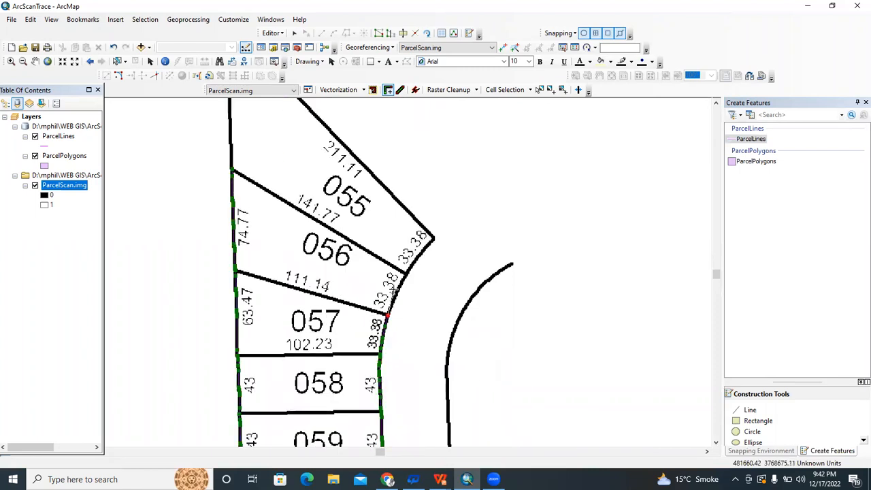
left_click(422, 238)
left_click_drag(408, 212, 471, 303)
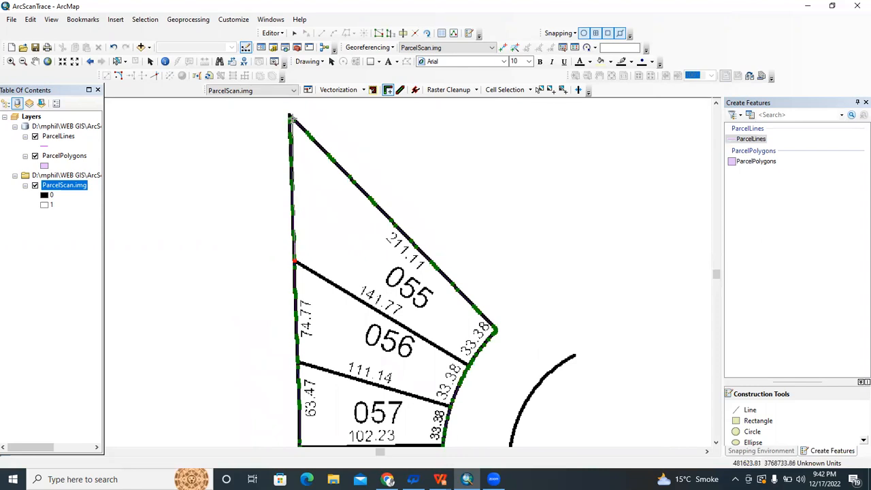
double_click(289, 117)
Examine the traced outline around lots 055 to 060 against the scanned parcel lines
scroll(356, 262, "up", 1)
left_click_drag(387, 319, 335, 191)
scroll(332, 192, "up", 2)
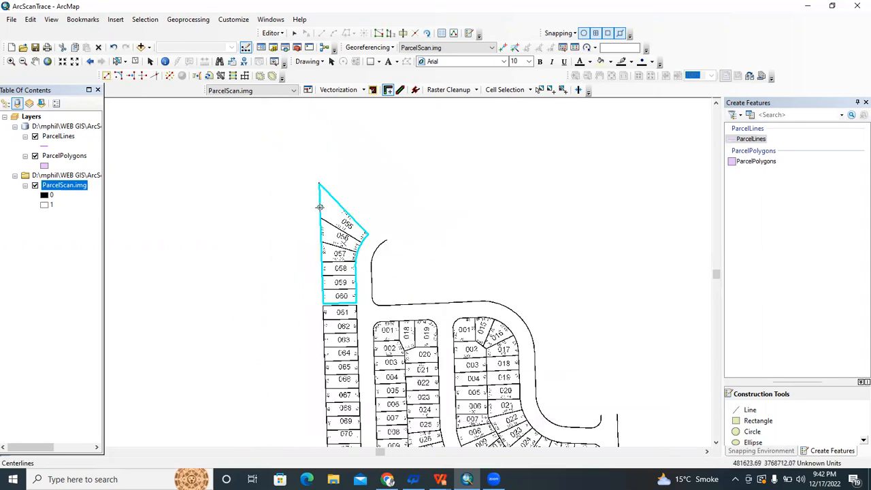
scroll(319, 208, "down", 1)
scroll(385, 269, "down", 1)
left_click_drag(339, 366, 361, 267)
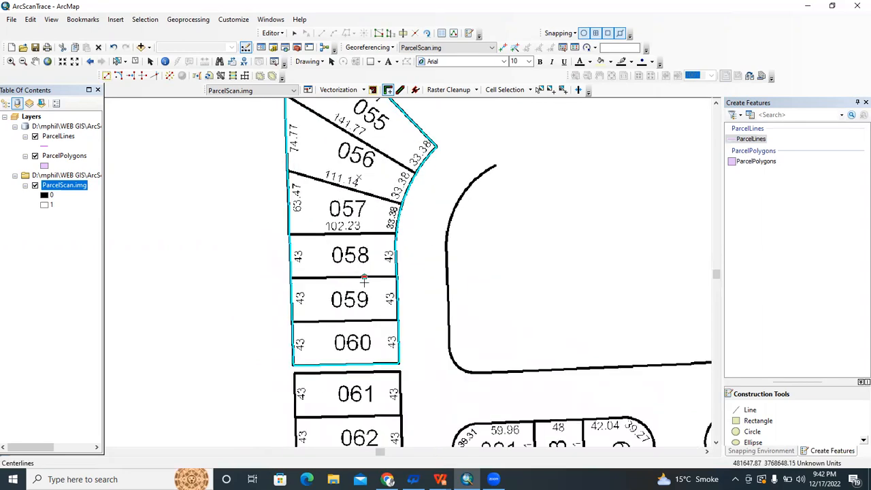
scroll(364, 279, "up", 1)
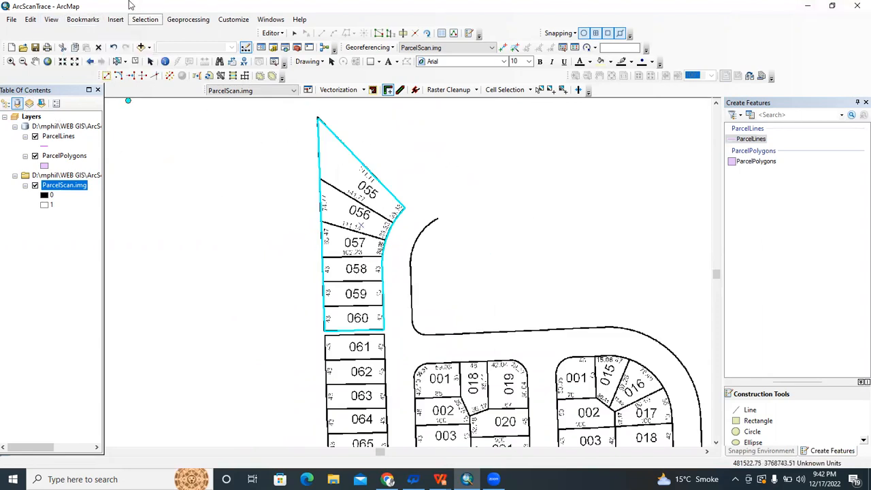
left_click(145, 19)
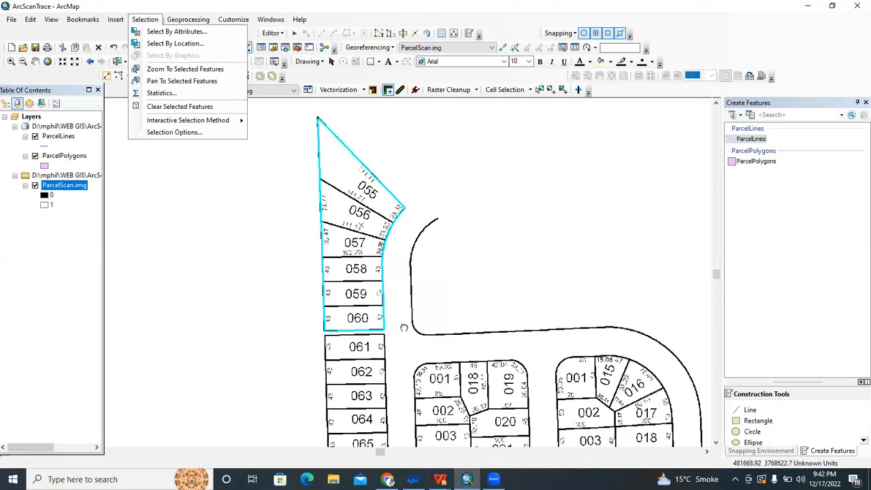
left_click_drag(688, 391, 681, 350)
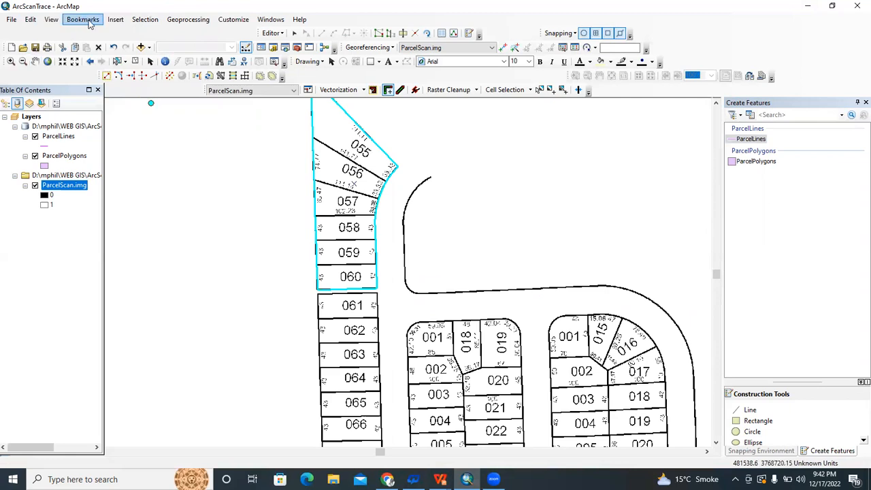
Using the Trace polygons bookmark and the ParcelPolygons template, draw a polygon over lot 061 snapped to its four corners
left_click(88, 22)
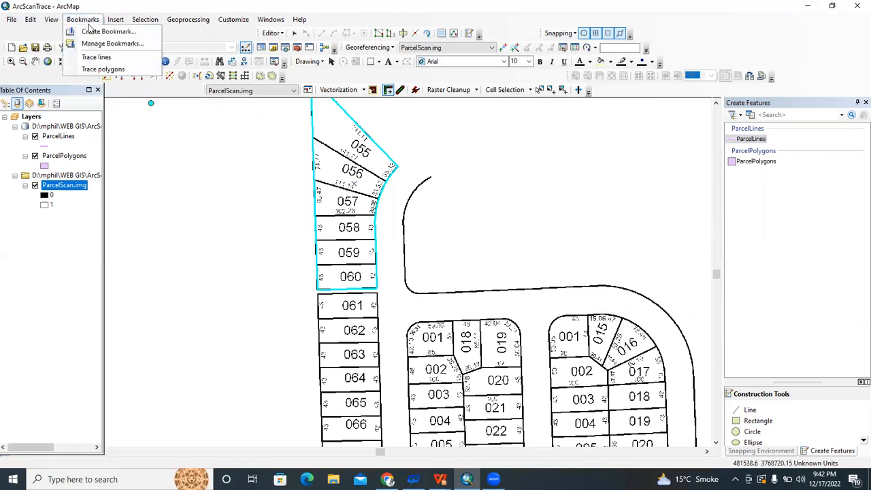
left_click(103, 70)
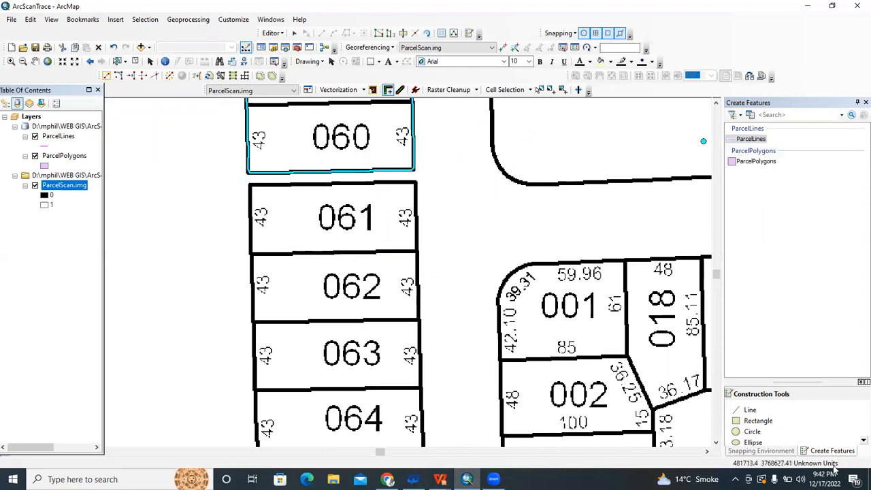
left_click(748, 162)
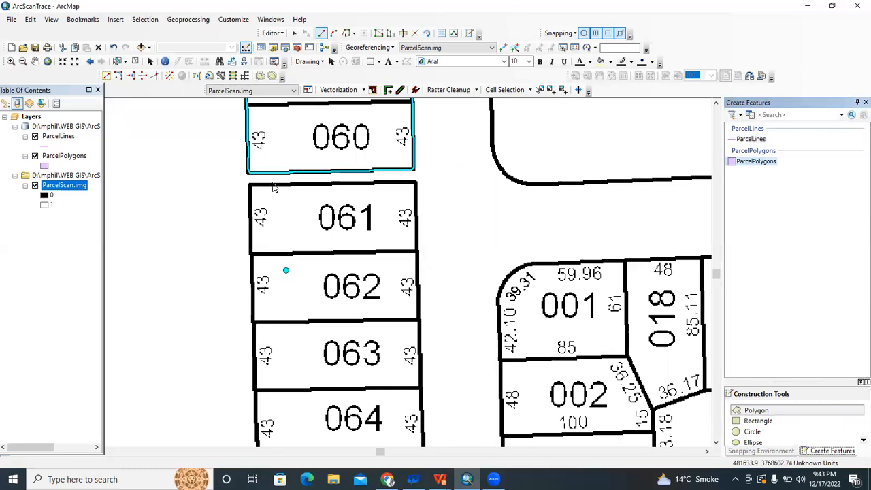
left_click(252, 255)
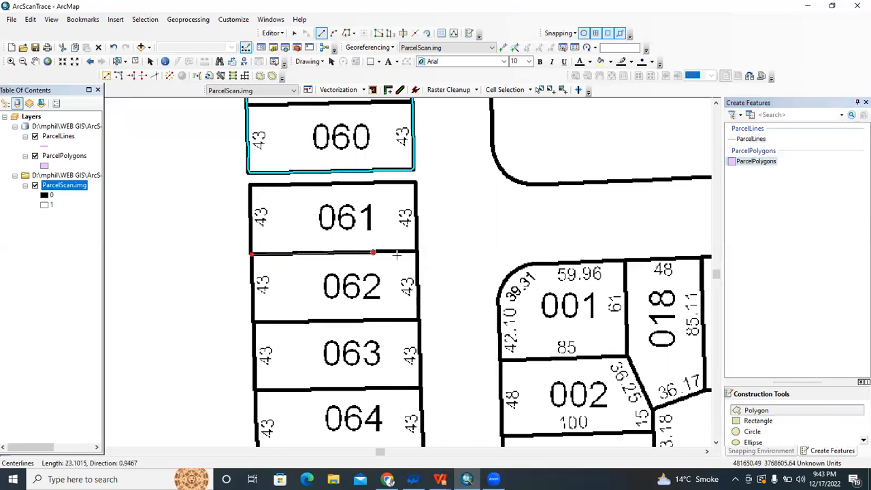
left_click(417, 253)
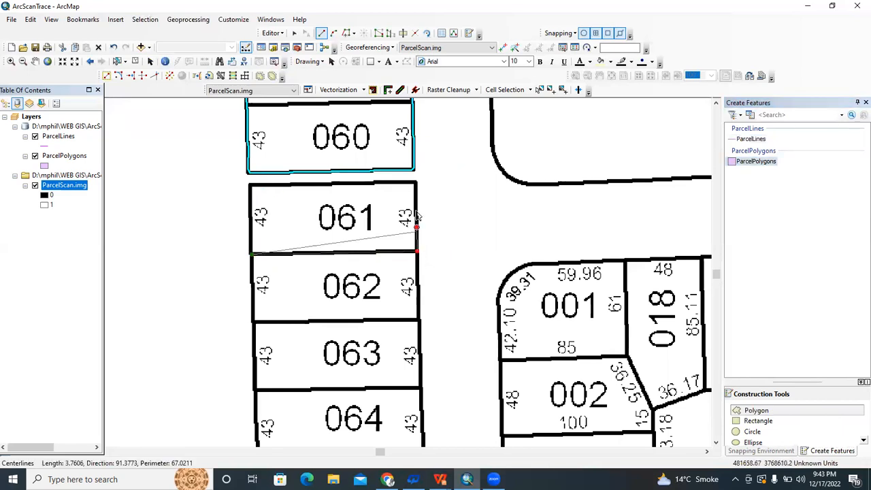
left_click(416, 184)
left_click_drag(297, 187, 406, 198)
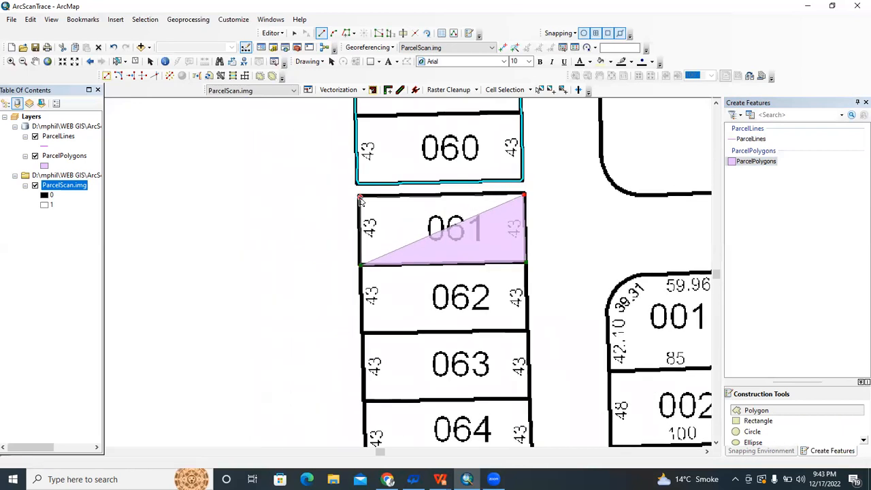
double_click(360, 196)
Examine the lot 061 polygon and the traced outline of lots 055 to 060 on the map
left_click_drag(474, 305, 365, 305)
scroll(366, 304, "up", 2)
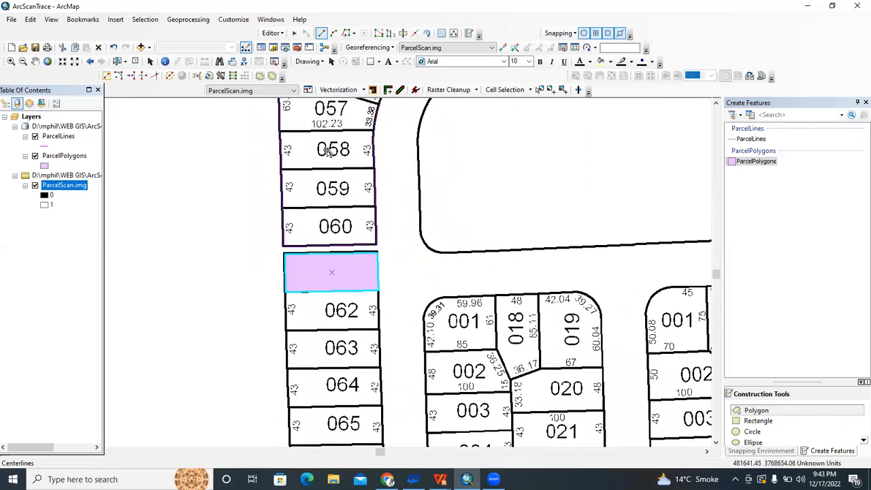
left_click_drag(356, 300, 348, 420)
left_click_drag(309, 170, 320, 193)
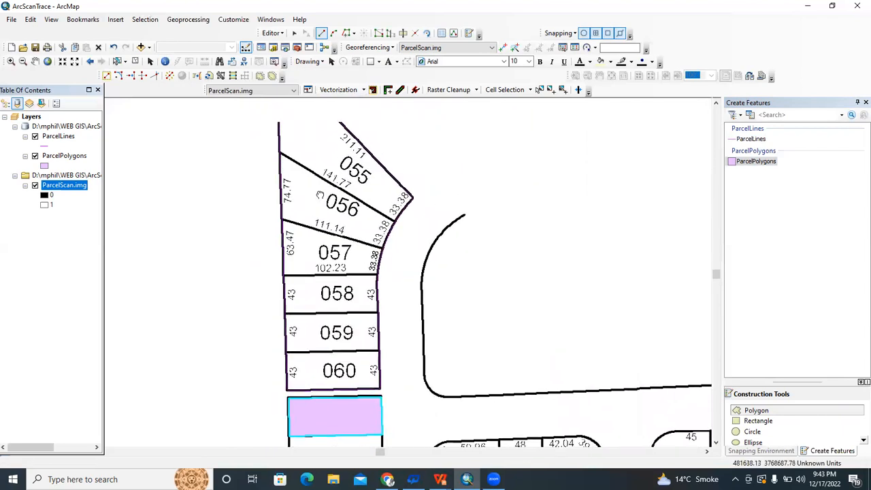
scroll(320, 195, "up", 1)
mouse_move(328, 250)
left_mouse_down()
mouse_move(325, 180)
mouse_move(318, 245)
left_mouse_up()
left_click_drag(353, 170, 334, 172)
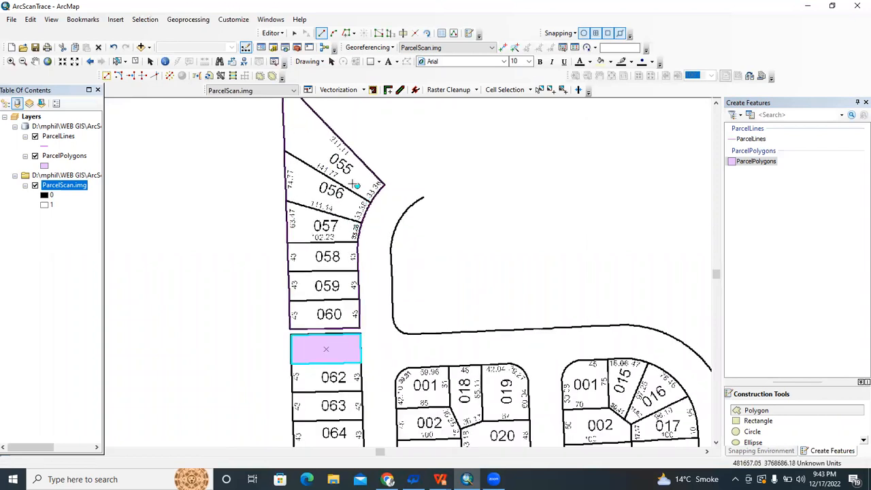